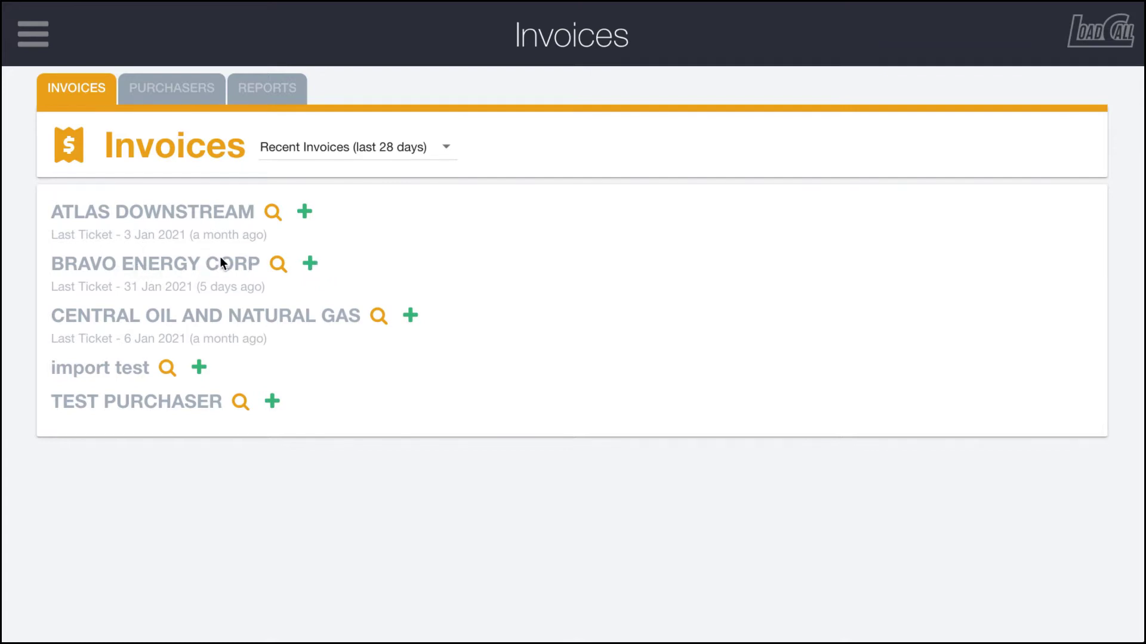
Check BRAVO ENERGY CORP's invoice list, which has no invoices, and return to the purchasers list
left_click(281, 266)
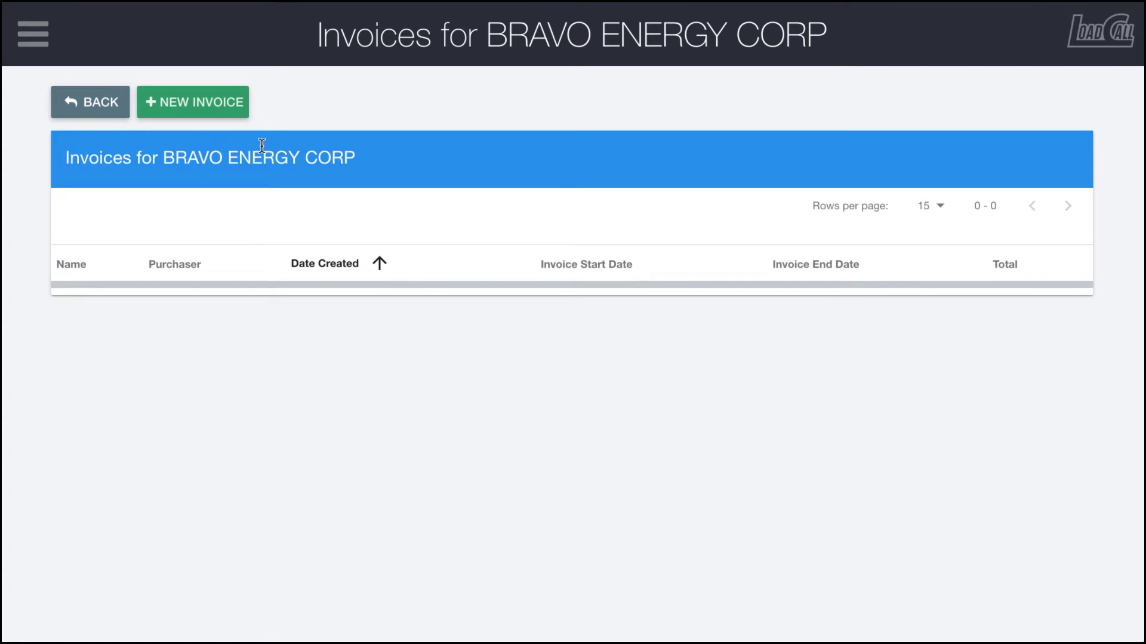
left_click(88, 118)
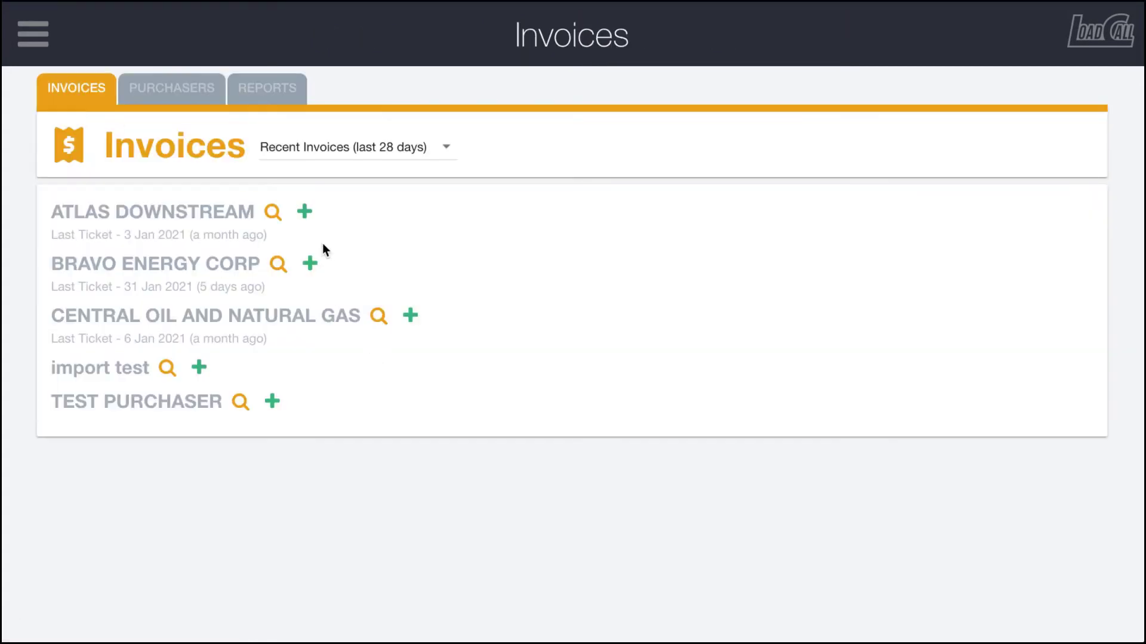
Configure the 01/16/2021–02/01/2021 invoice for BRAVO ENERGY CORP with Unload Date as timestamp event
left_click(310, 266)
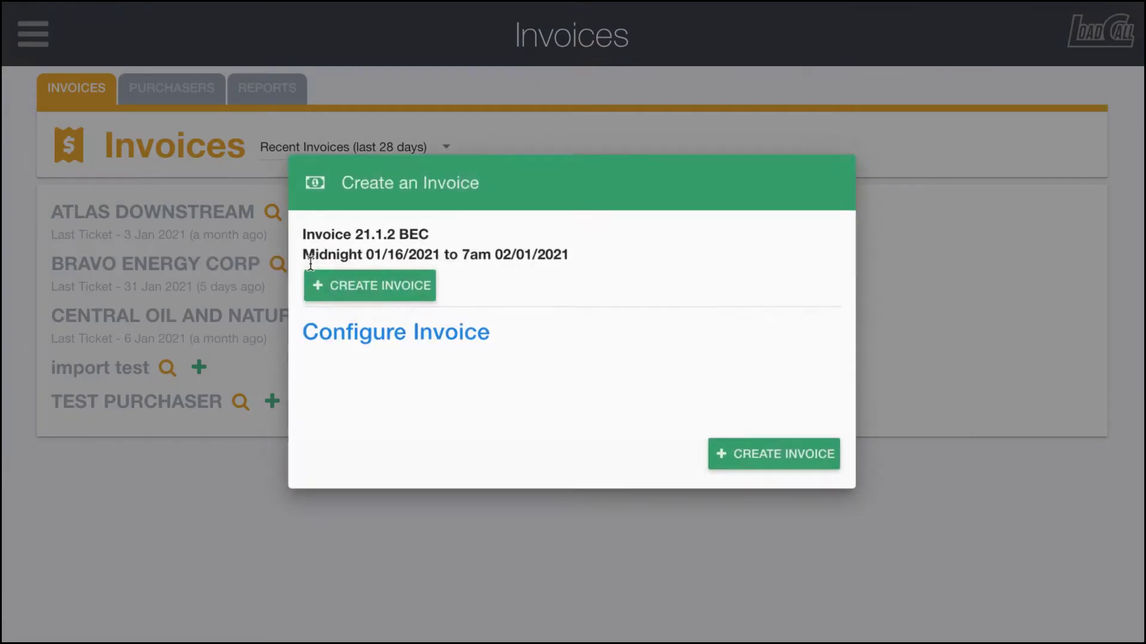
left_click(311, 267)
scroll(448, 273, "down", 2)
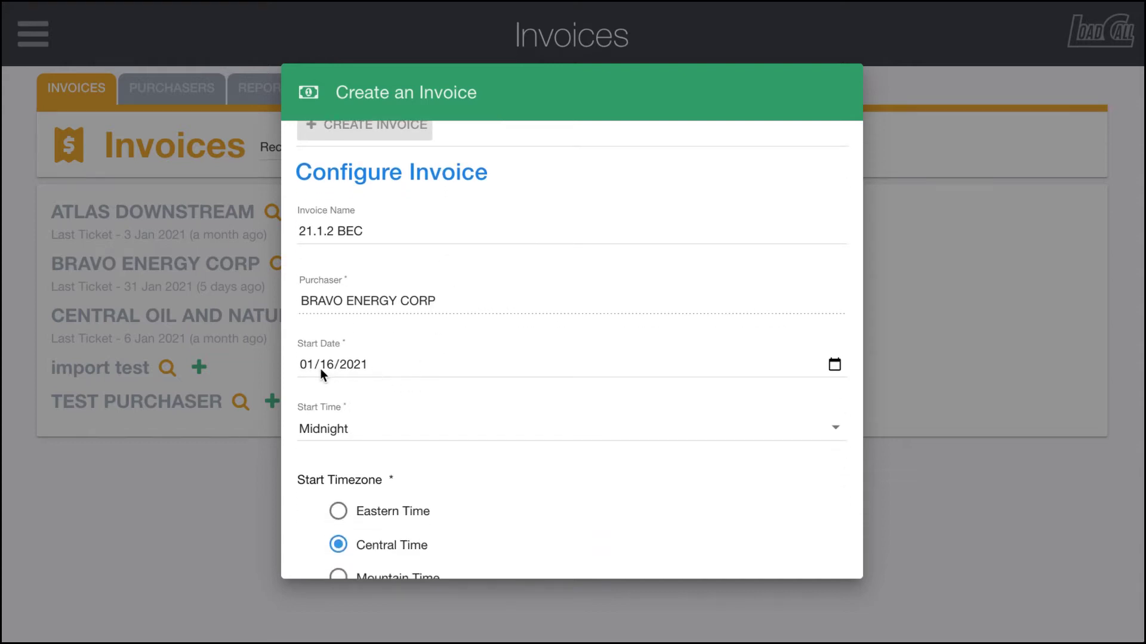
scroll(432, 388, "down", 5)
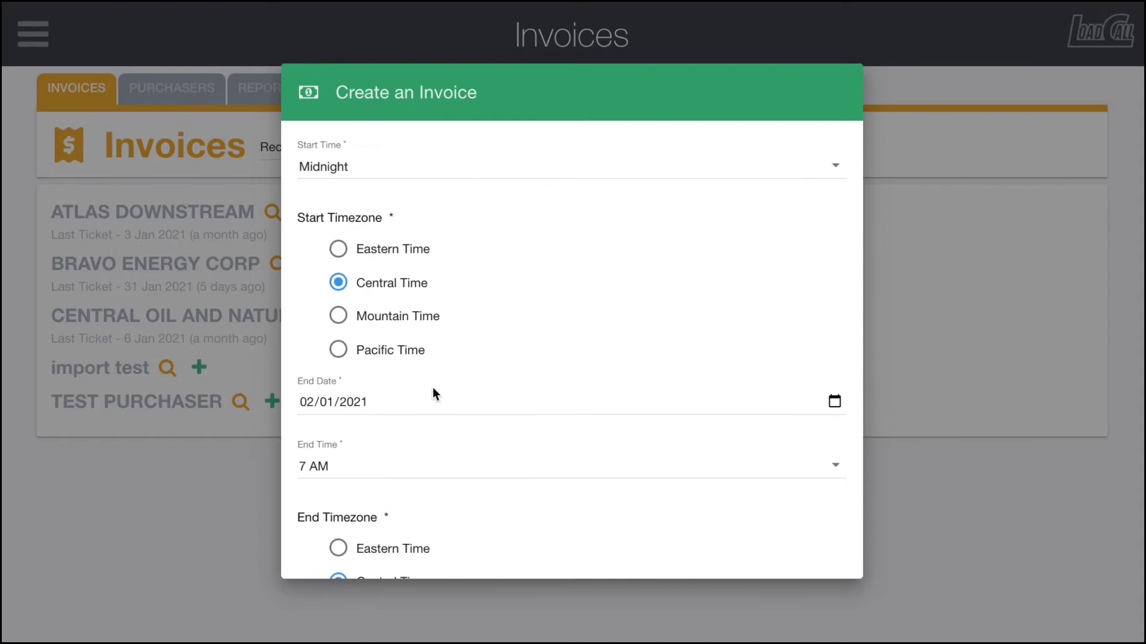
scroll(432, 387, "down", 5)
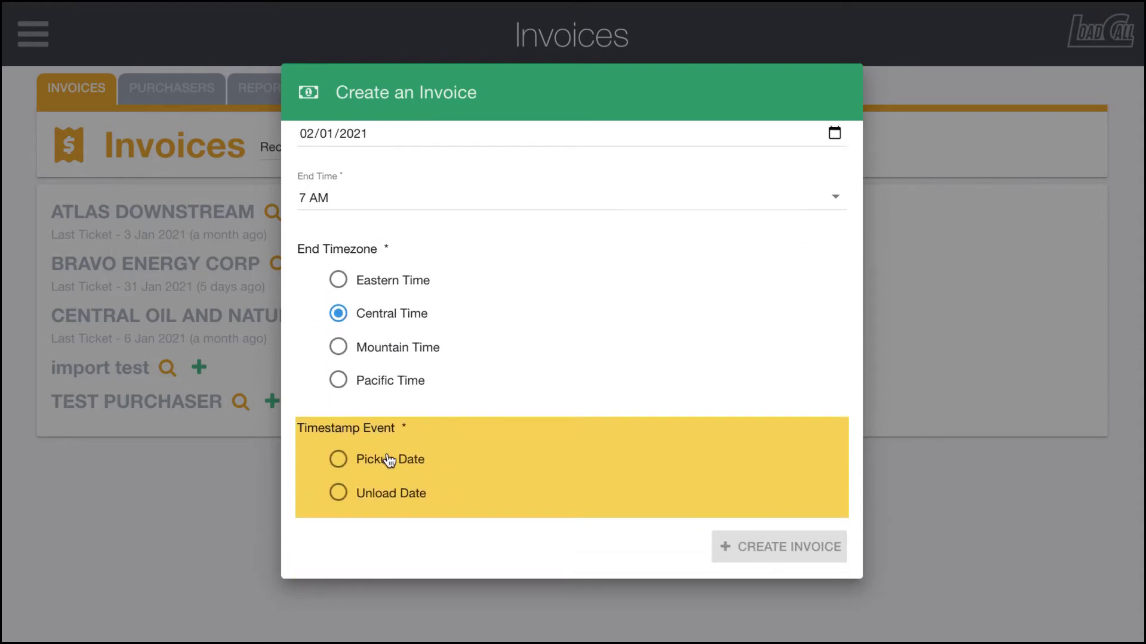
left_click(337, 493)
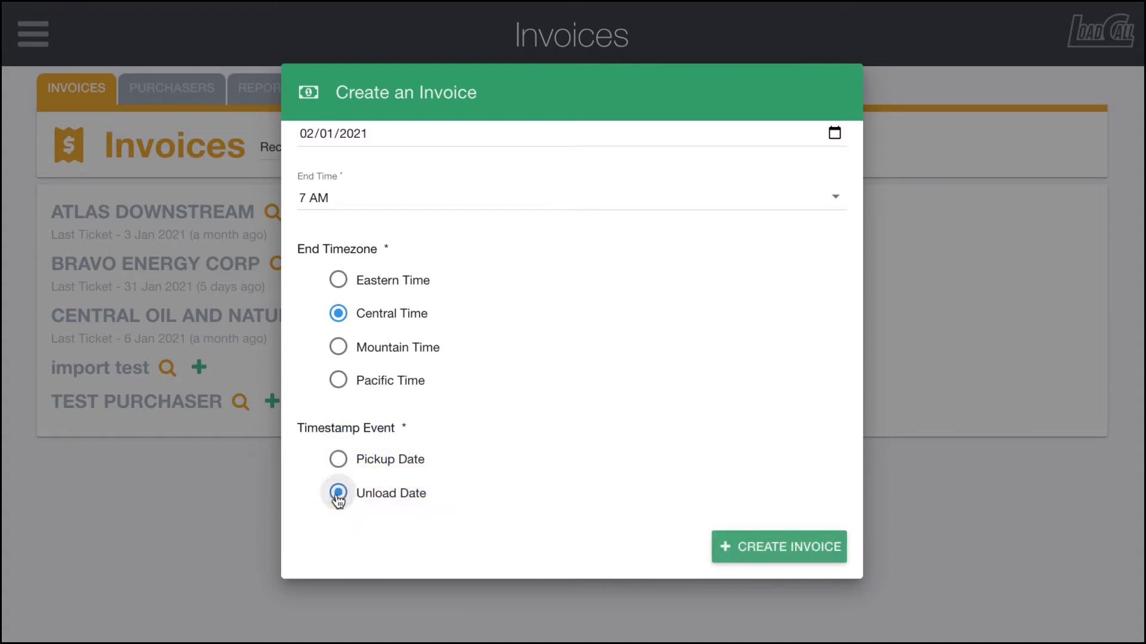
Create invoice 21.1.2 BEC, then reopen and dismiss another Create an Invoice form for Bravo
left_click(777, 544)
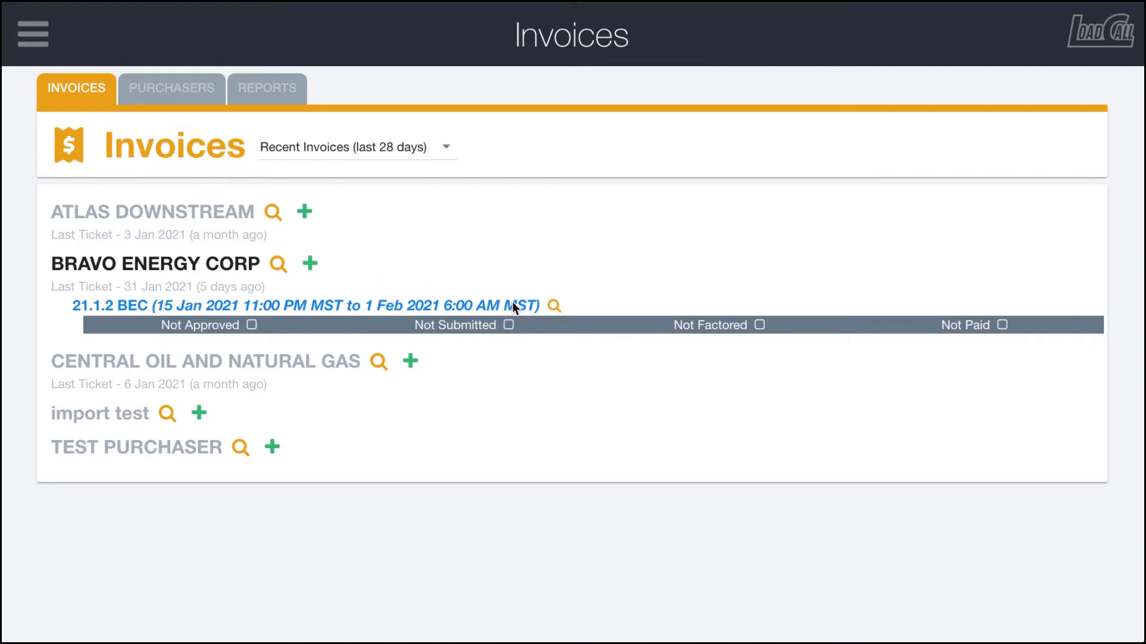
left_click(309, 263)
scroll(409, 447, "down", 2)
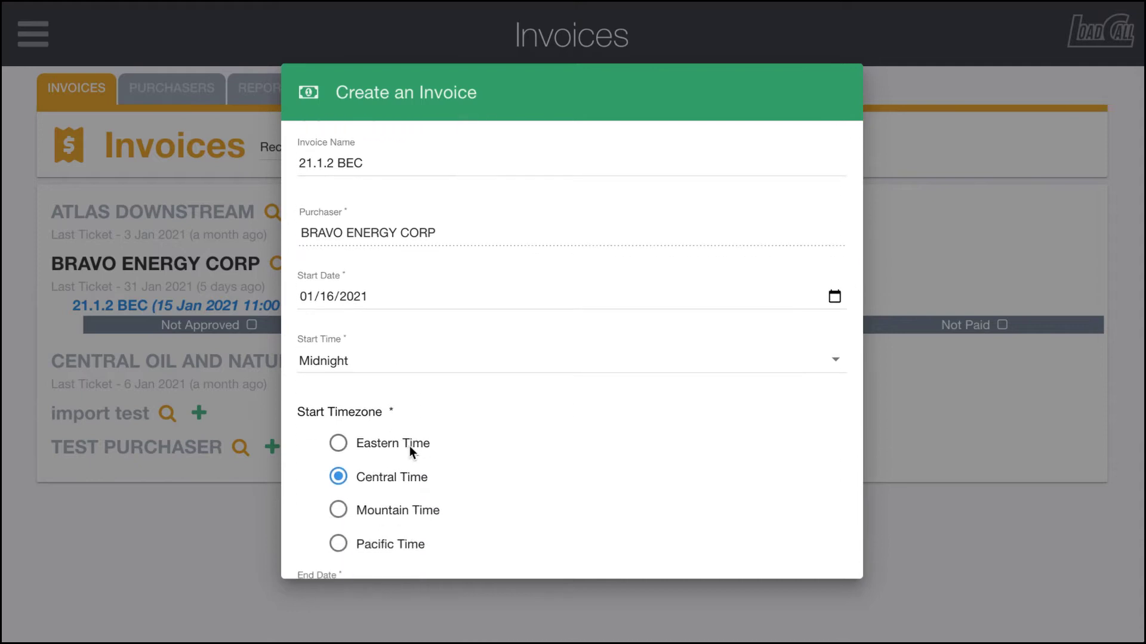
left_click(164, 309)
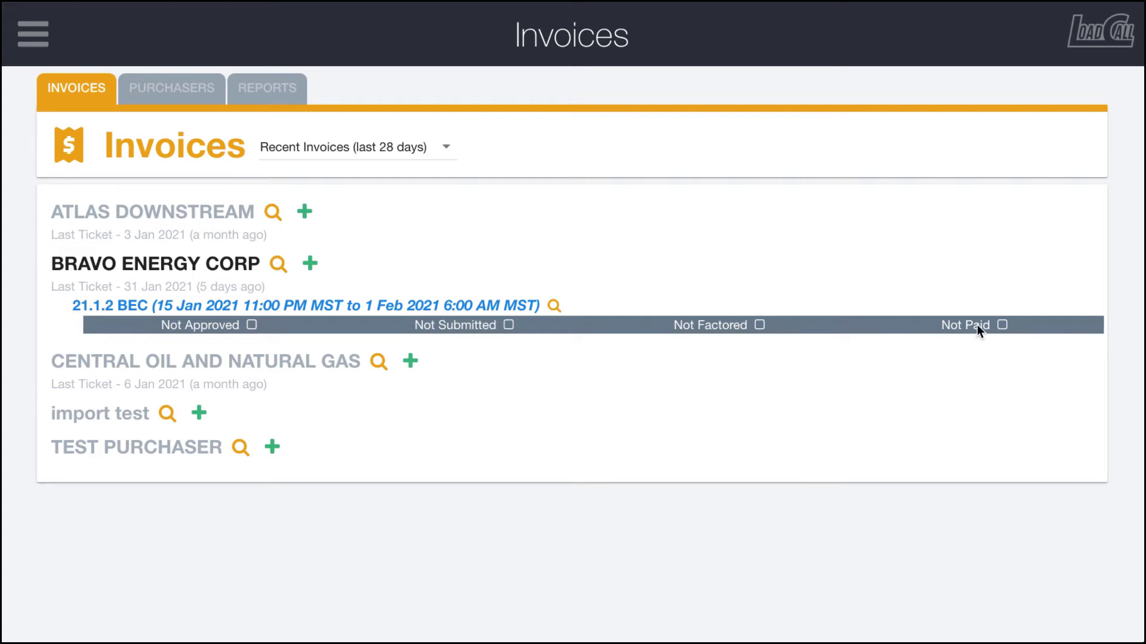
left_click(251, 326)
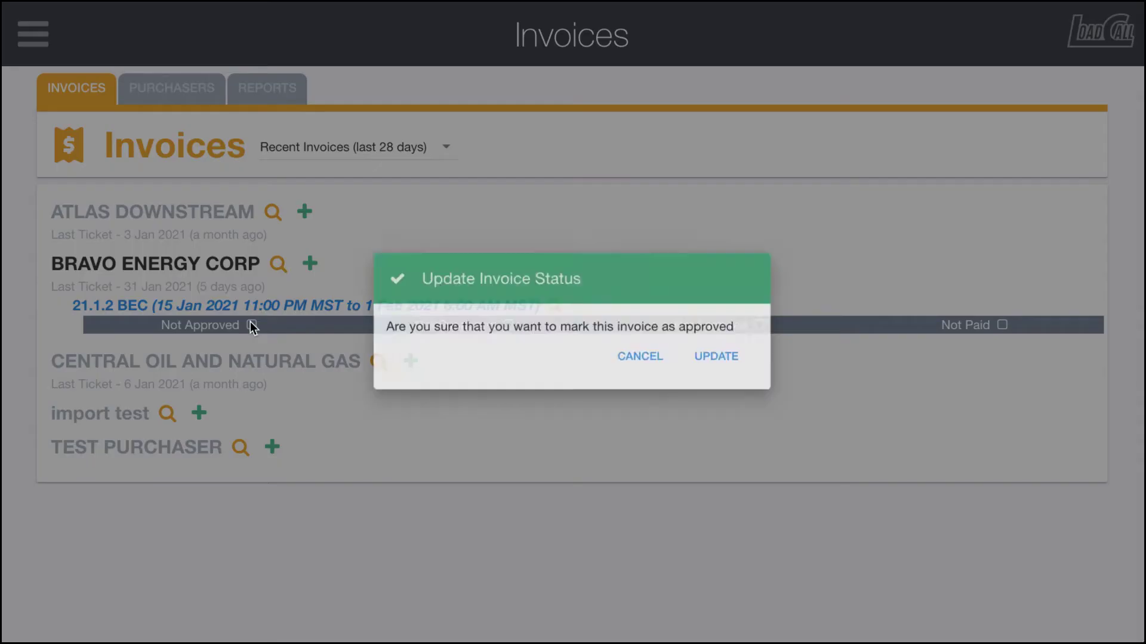
left_click(718, 363)
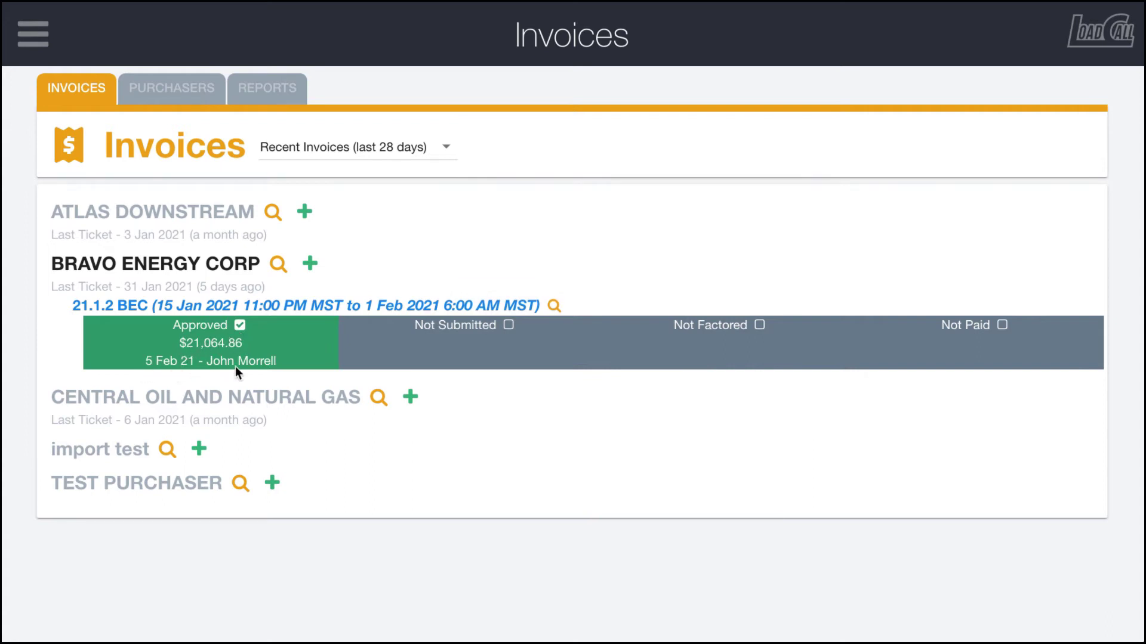
left_click(239, 325)
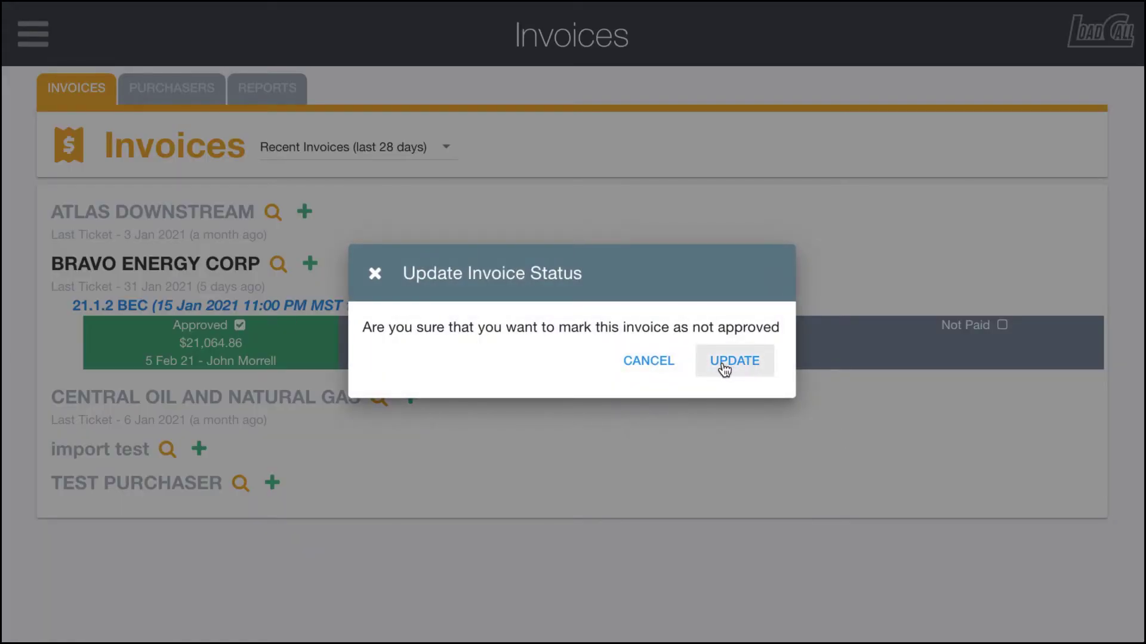
left_click(727, 369)
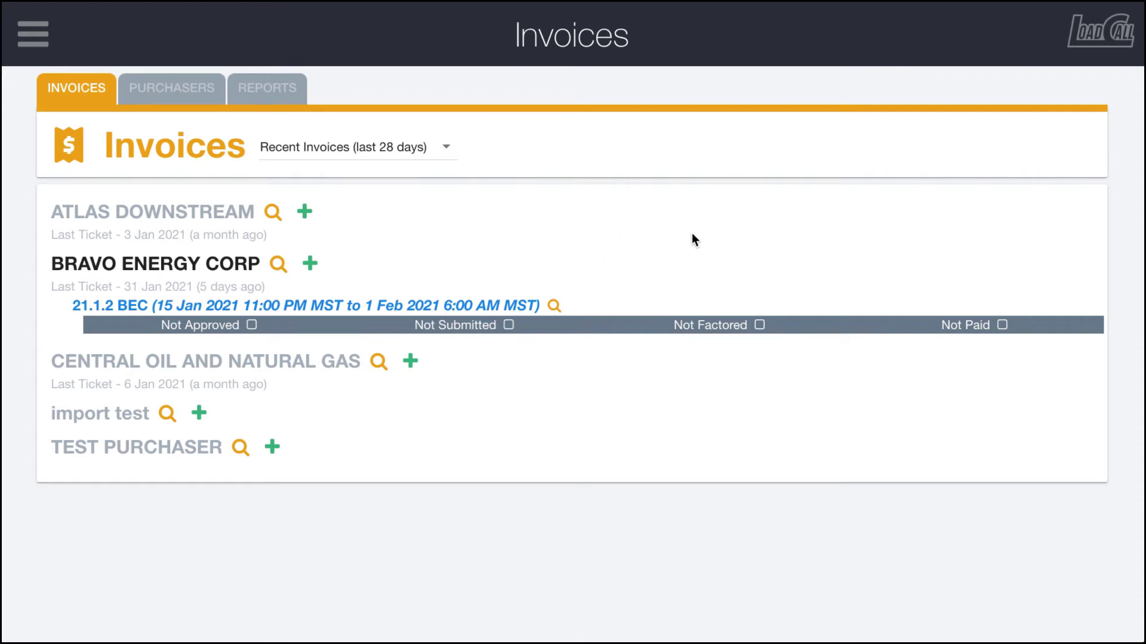
Open invoice 21.1.2 BEC's Summary tab, glance at Variables, and return to Summary
left_click(561, 305)
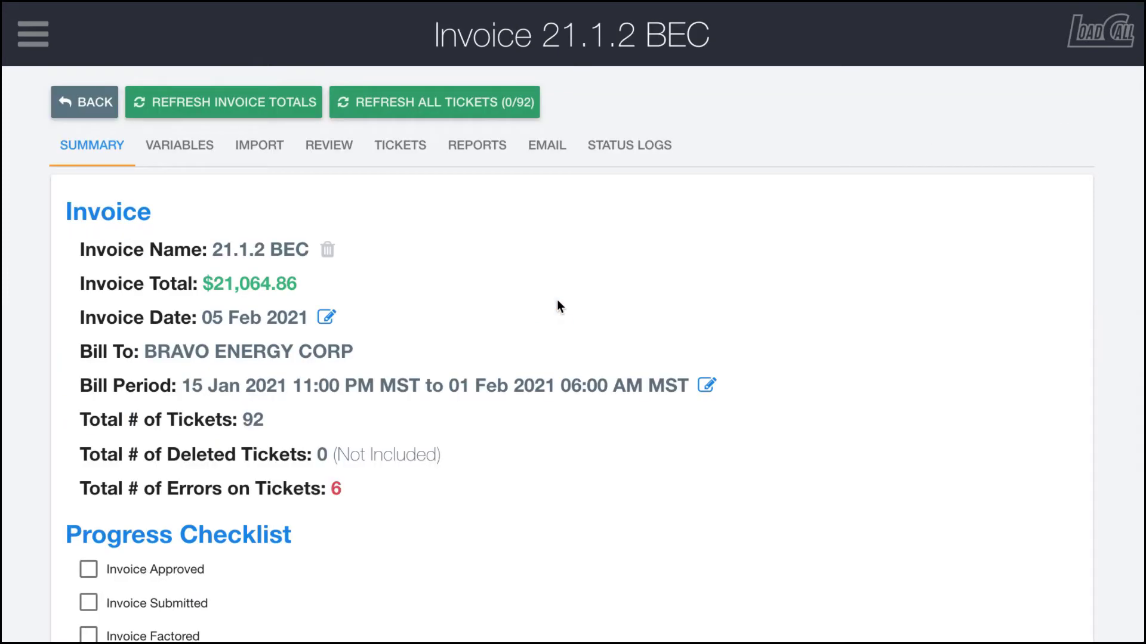
scroll(557, 300, "down", 10)
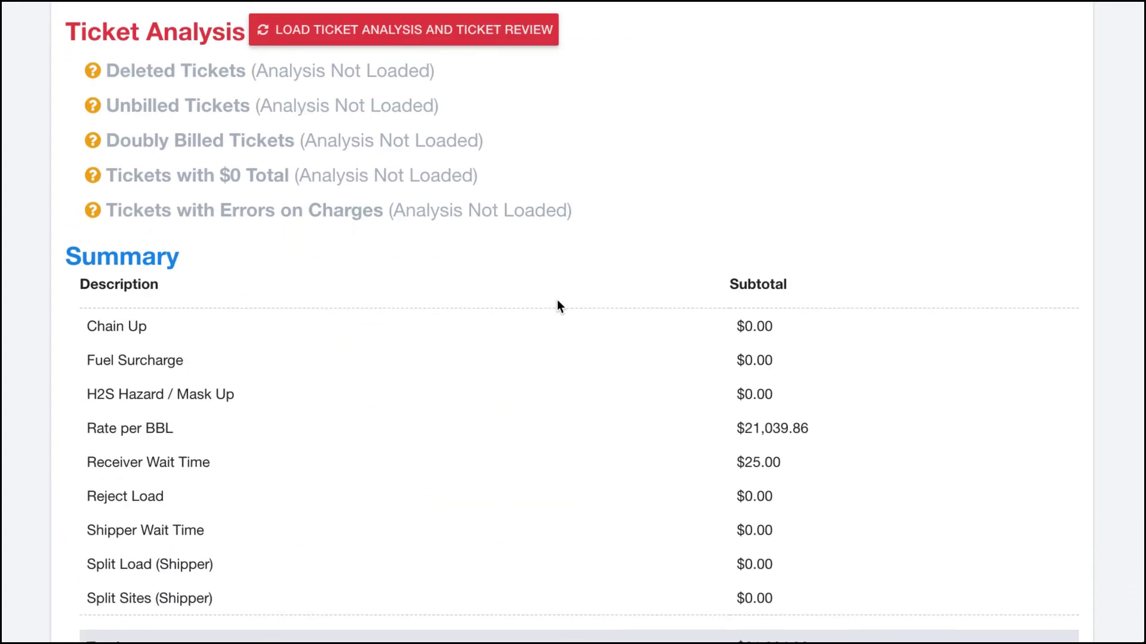
scroll(557, 299, "up", 12)
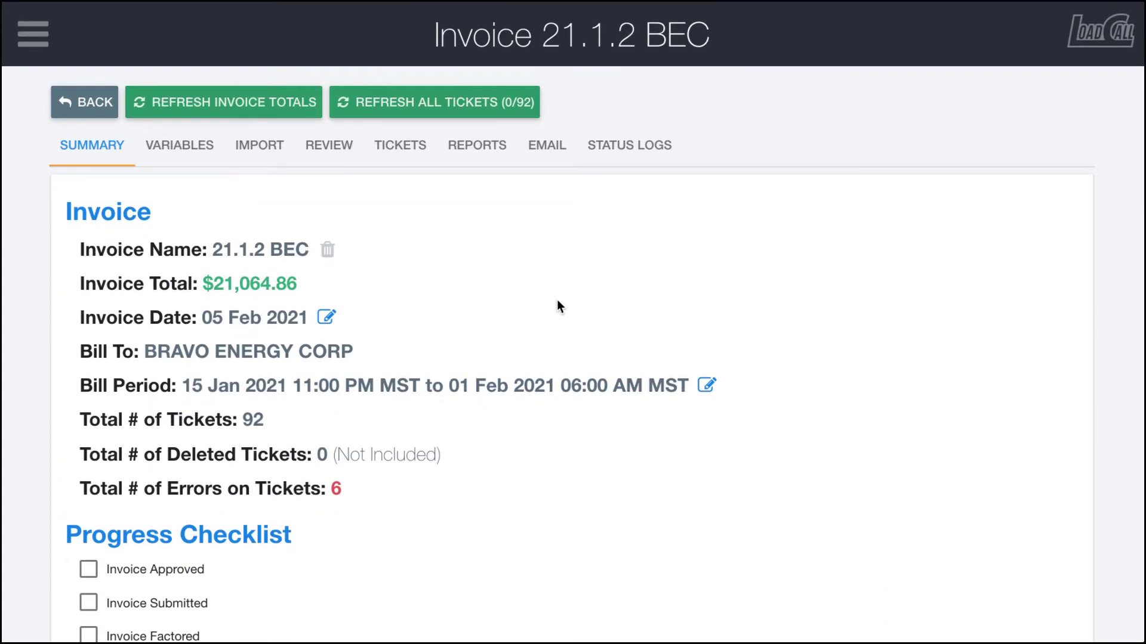
left_click(156, 143)
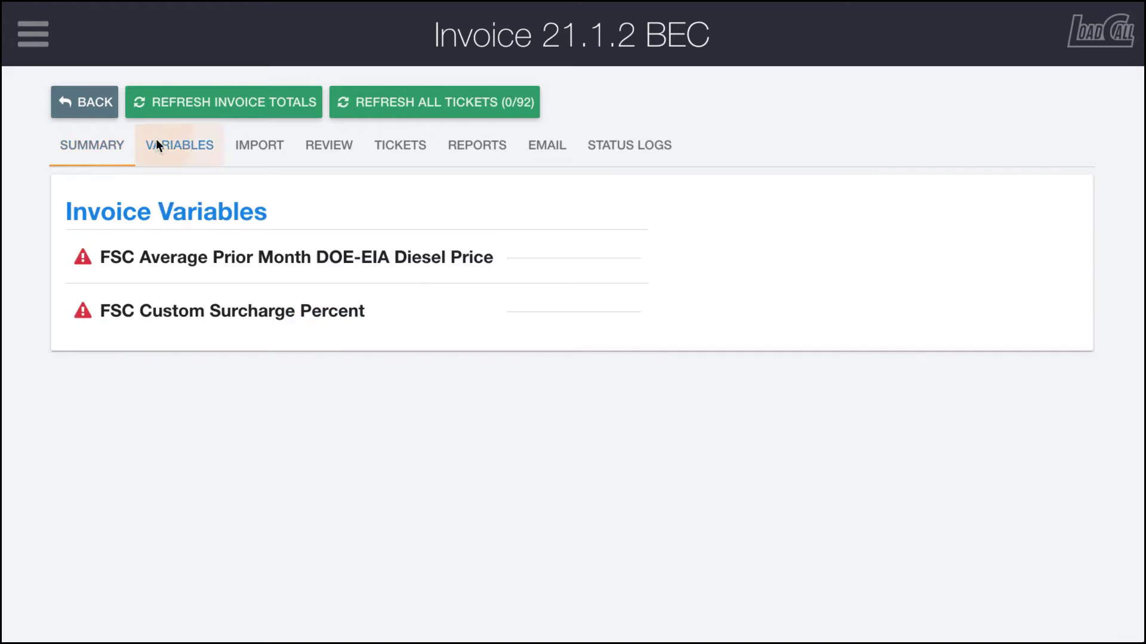
left_click(92, 152)
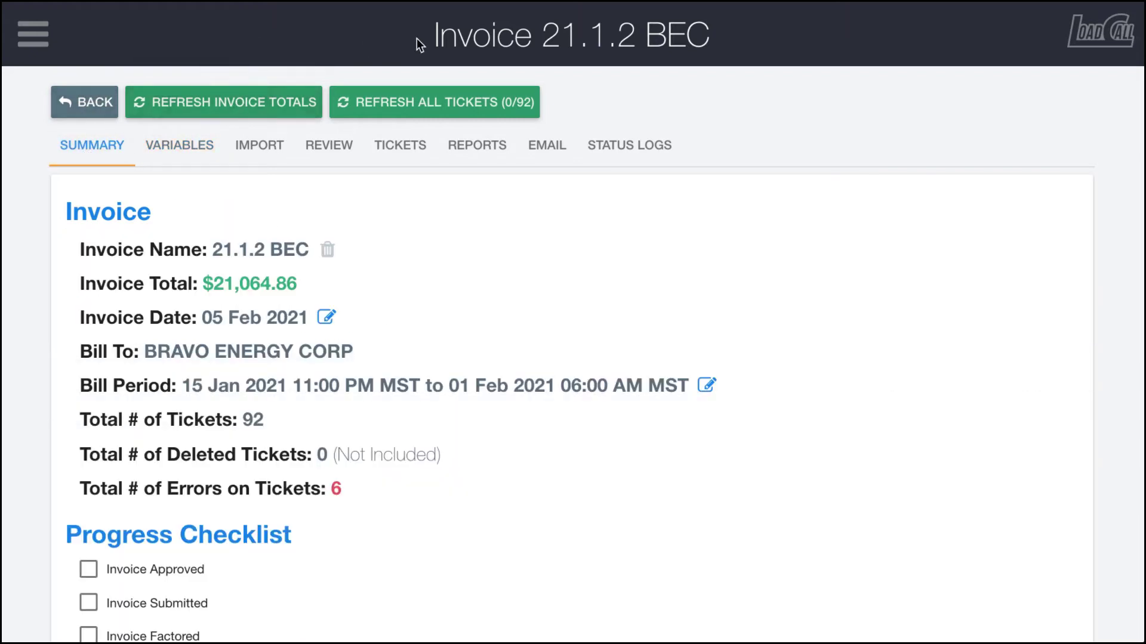
left_click(99, 103)
left_click(554, 306)
scroll(257, 448, "down", 10)
scroll(258, 447, "up", 10)
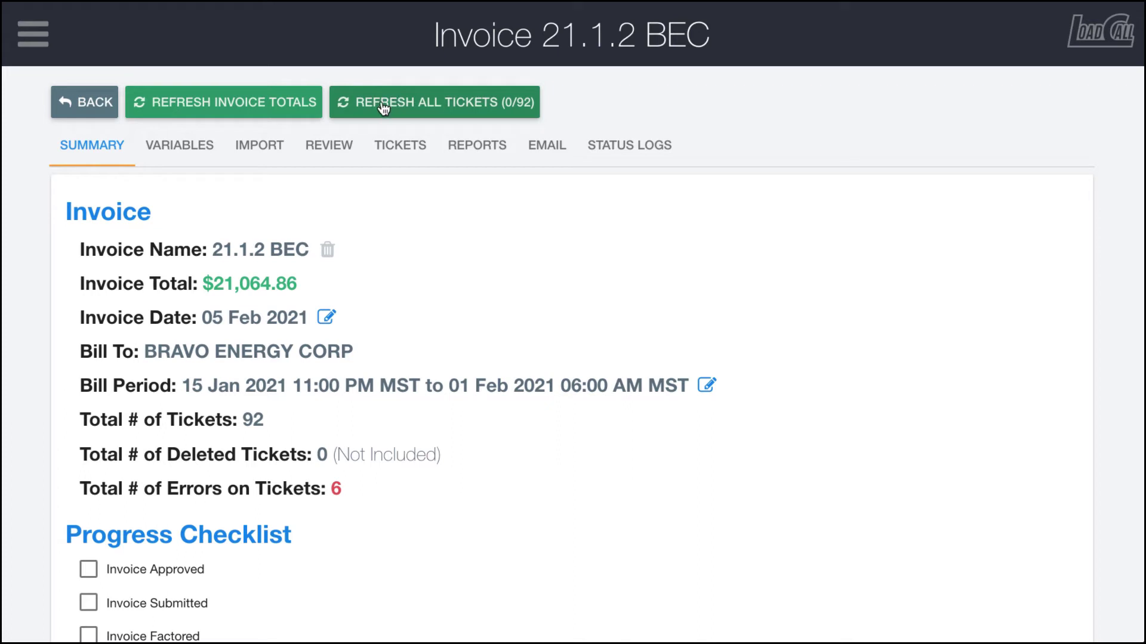
Refresh all 92 tickets and recalculate invoice 21.1.2 BEC's totals, confirming $21,064.86
left_click(382, 106)
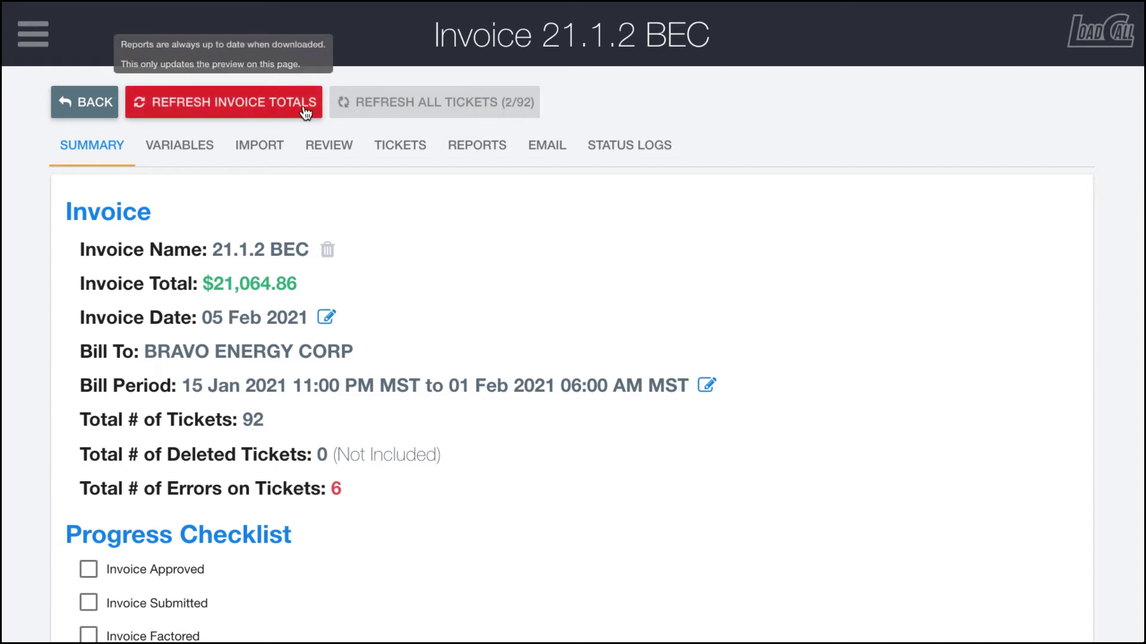
left_click(253, 112)
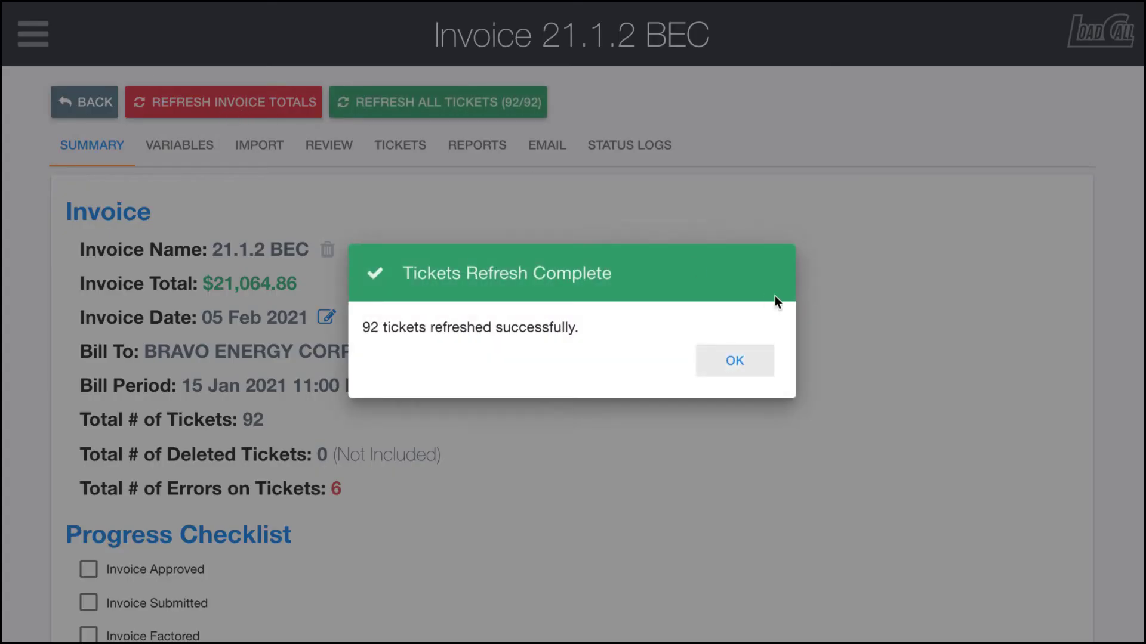
left_click(734, 374)
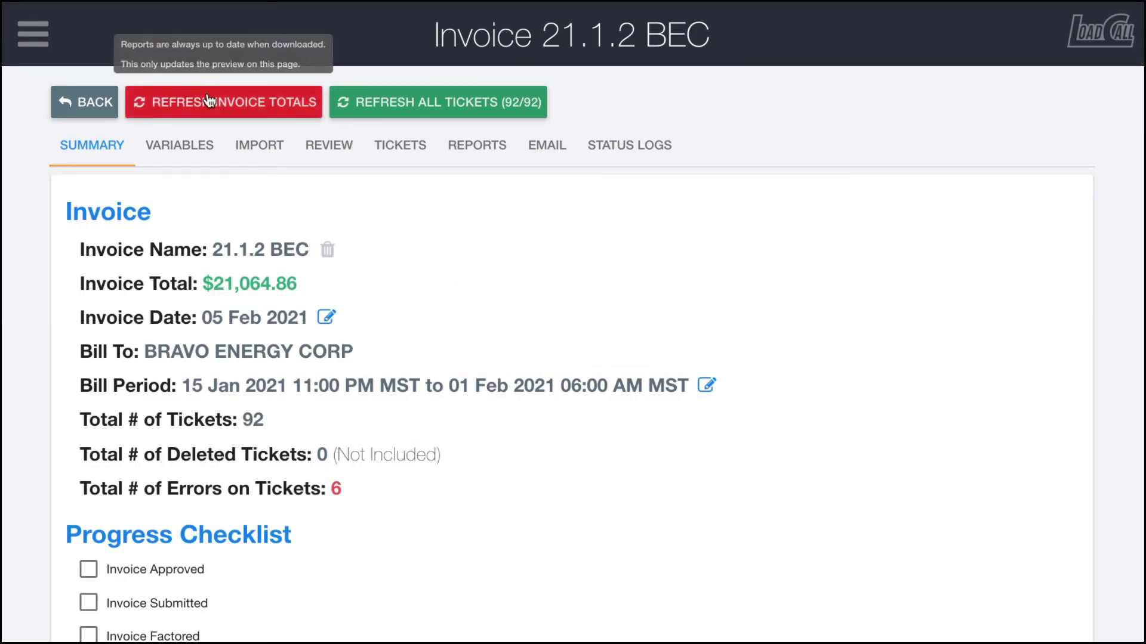
left_click(230, 105)
left_click(225, 99)
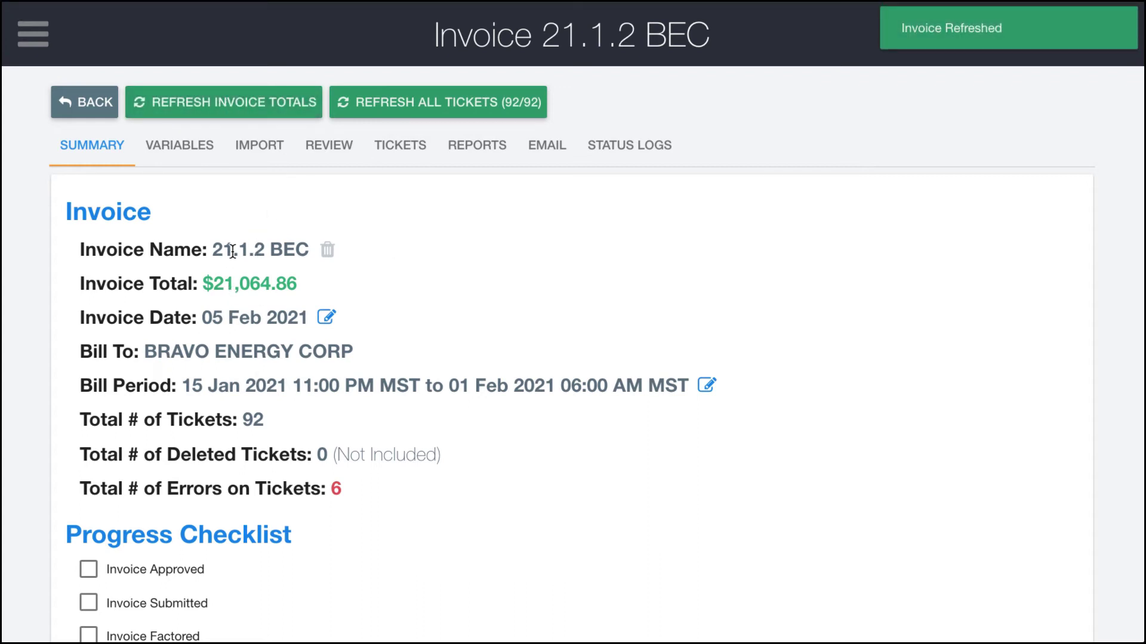
scroll(233, 251, "down", 1)
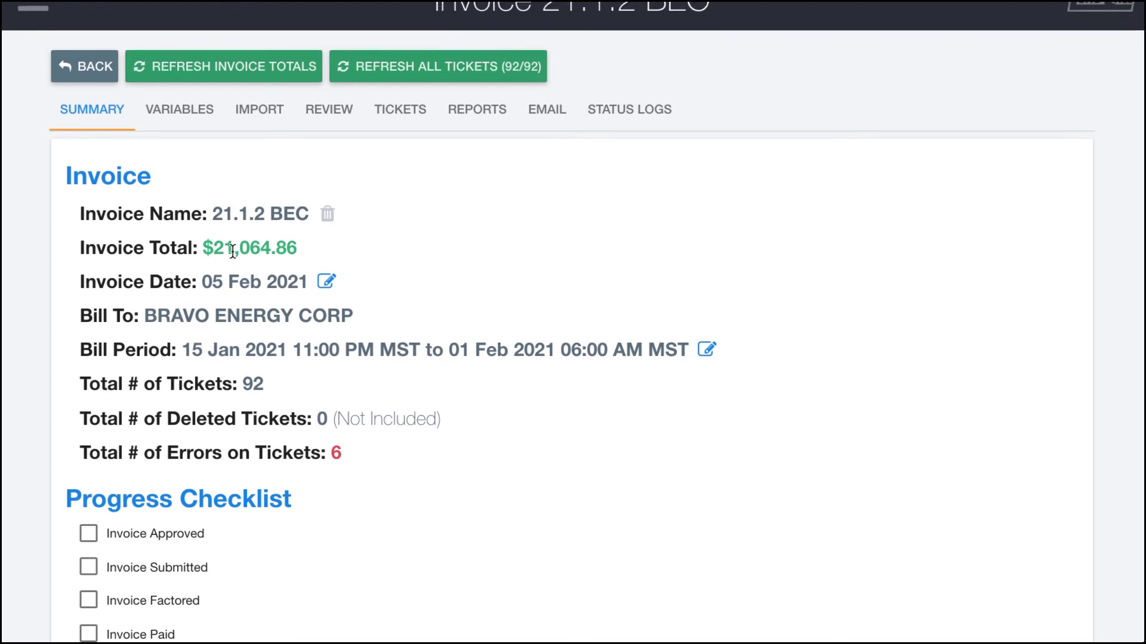
scroll(233, 250, "up", 1)
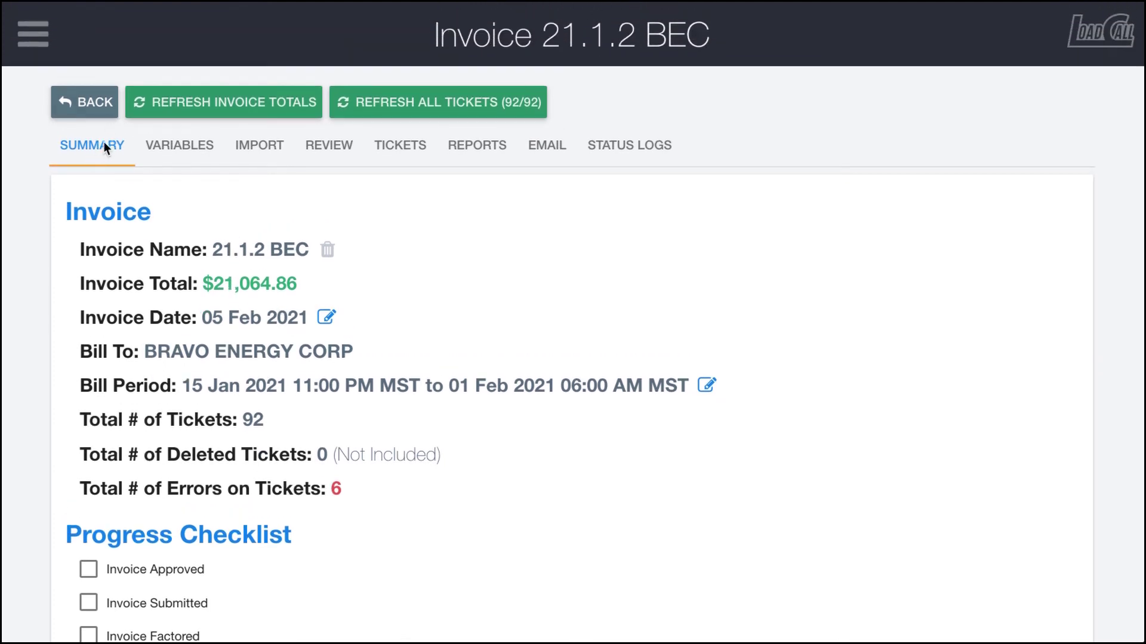
scroll(216, 213, "down", 4)
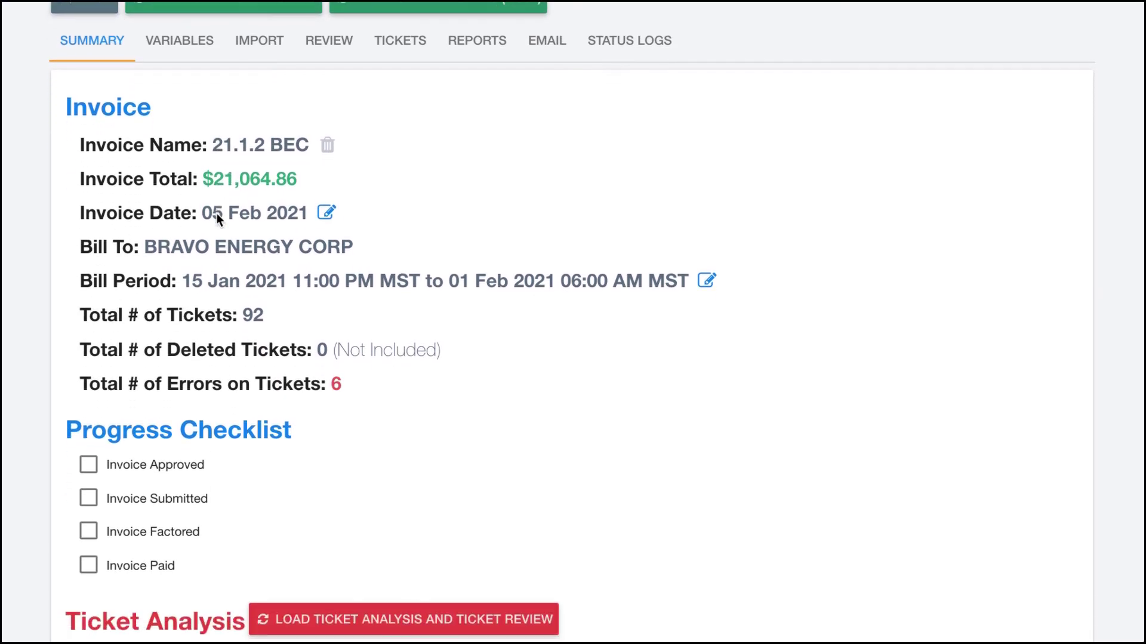
scroll(216, 213, "down", 1)
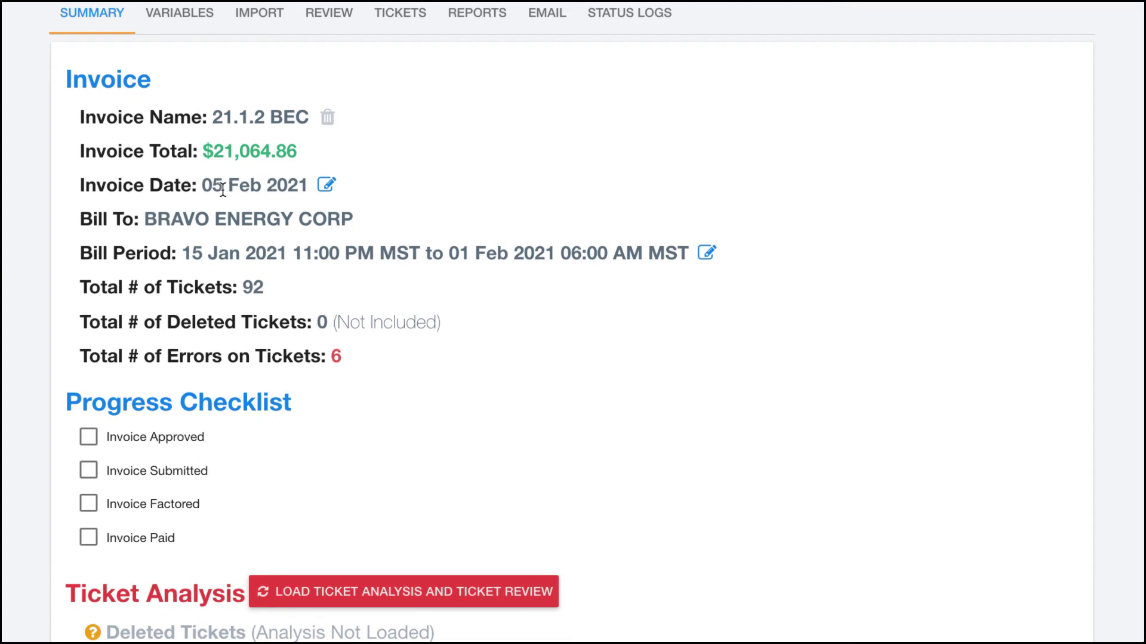
left_click(328, 185)
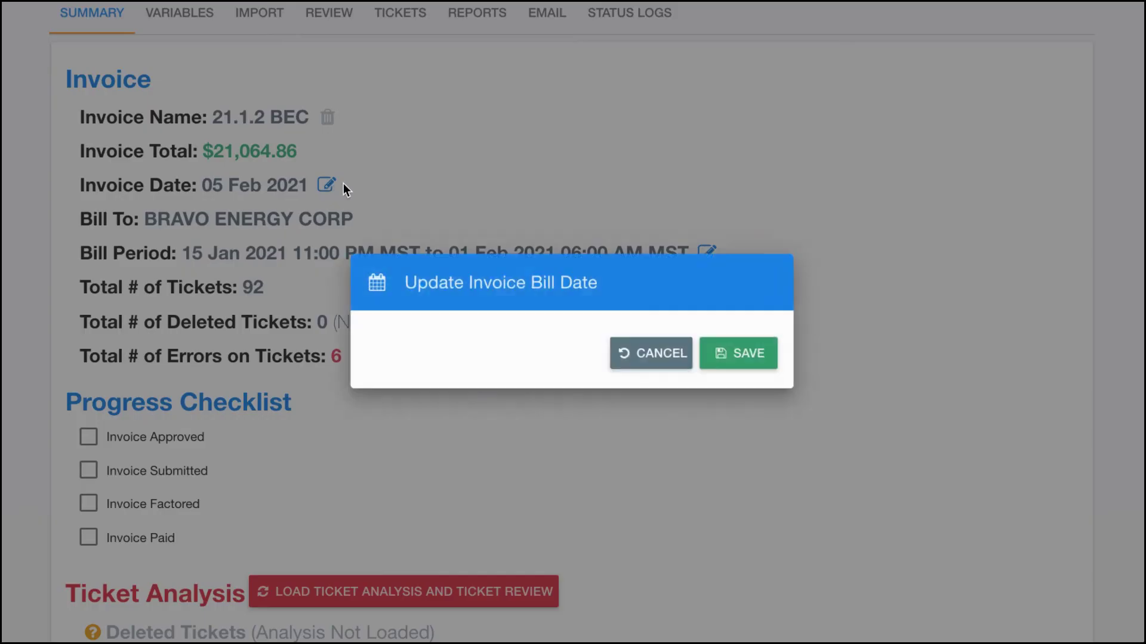
left_click(650, 389)
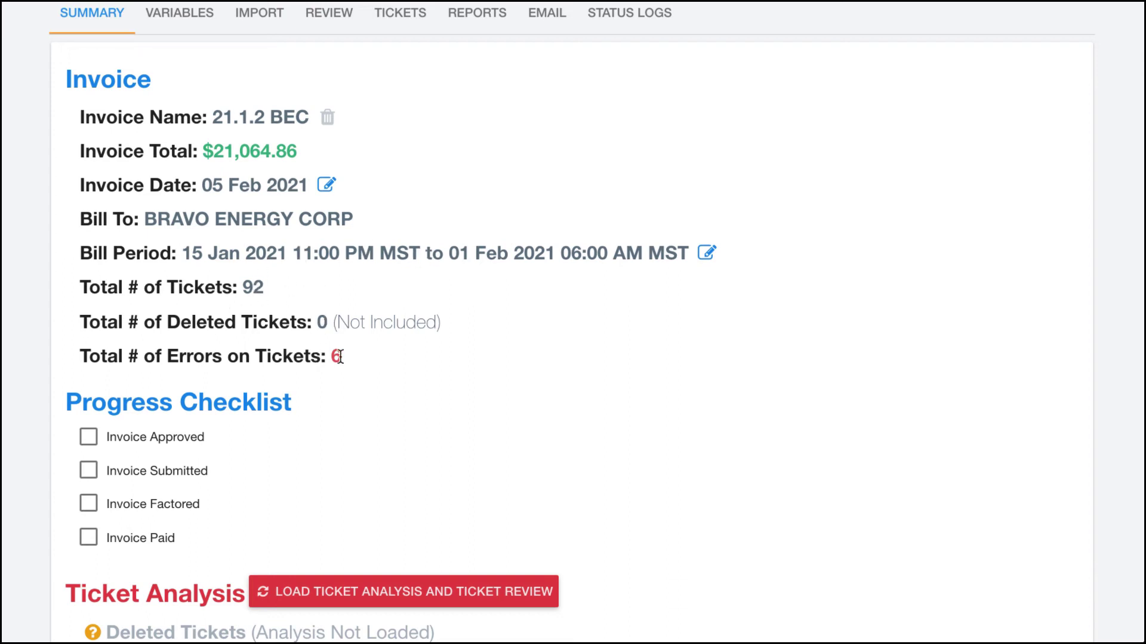
left_click_drag(349, 353, 73, 352)
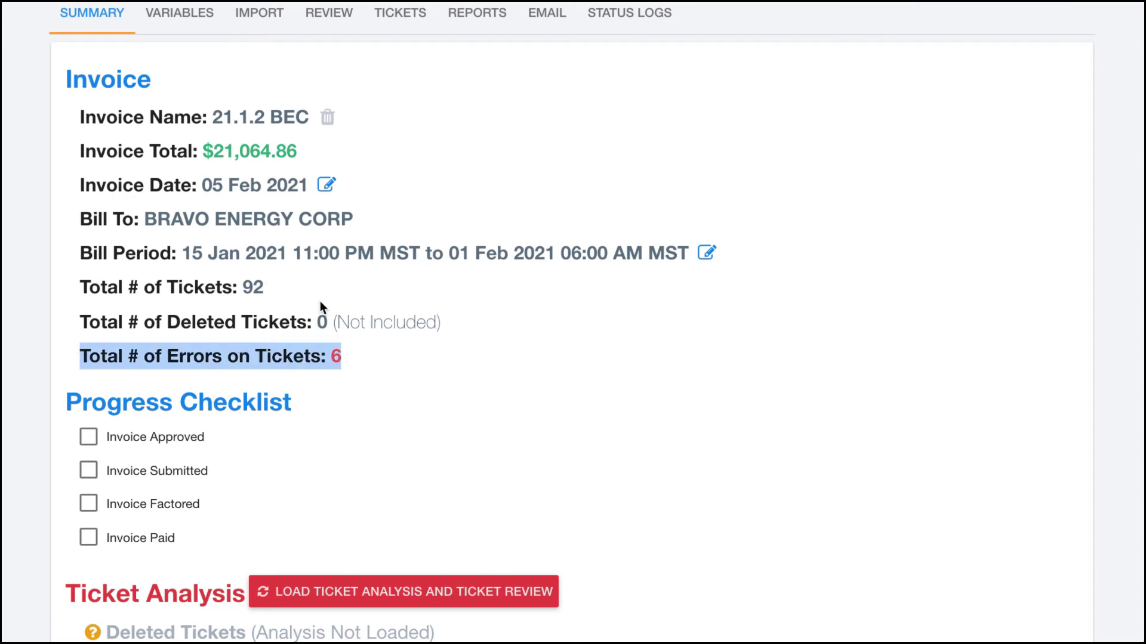
left_click(304, 356)
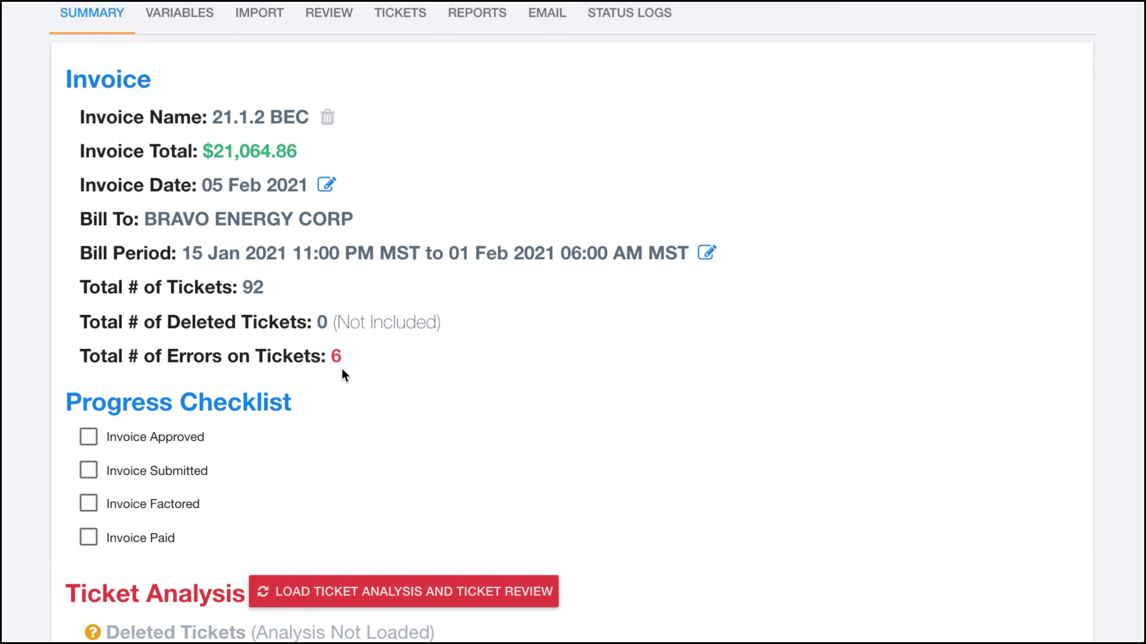
scroll(324, 355, "down", 2)
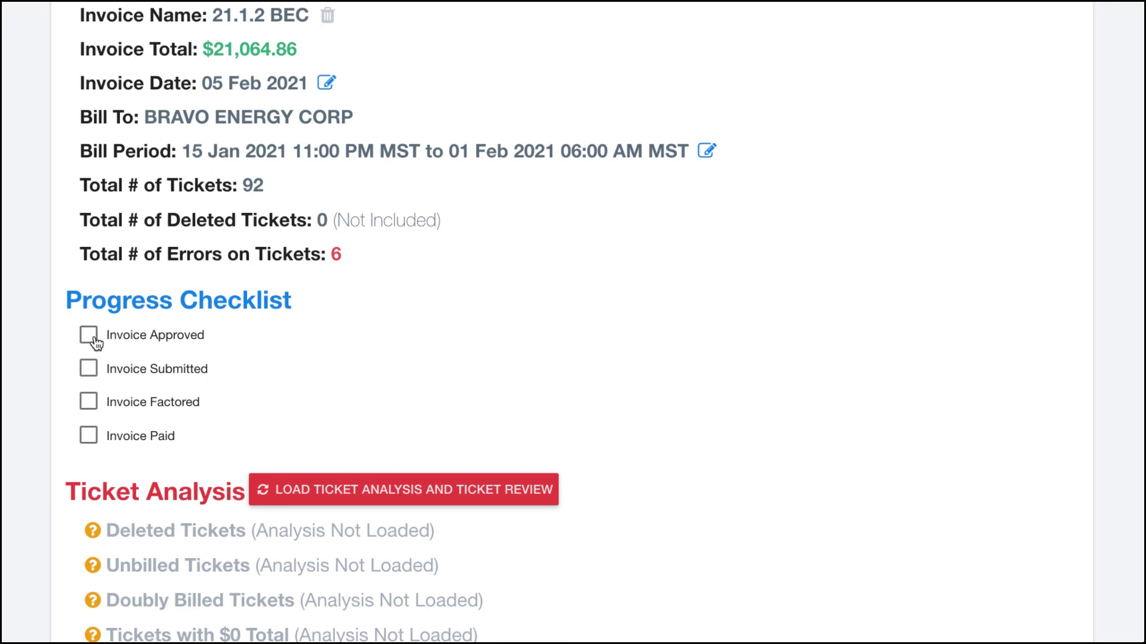
scroll(95, 250, "up", 3)
left_click(84, 109)
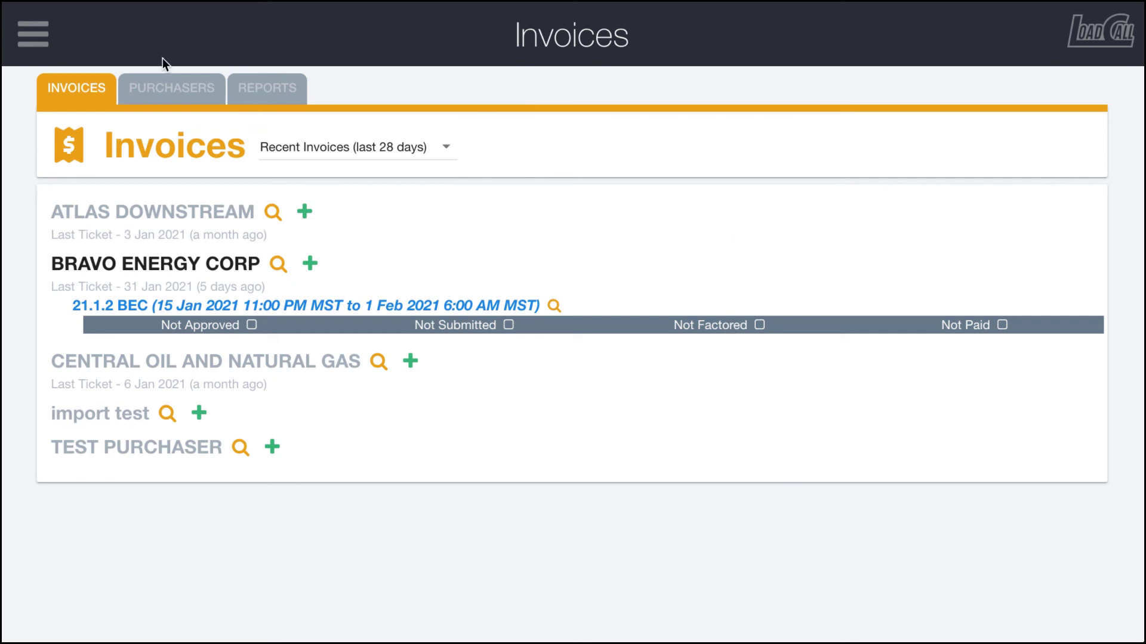
left_click(553, 306)
scroll(290, 414, "down", 5)
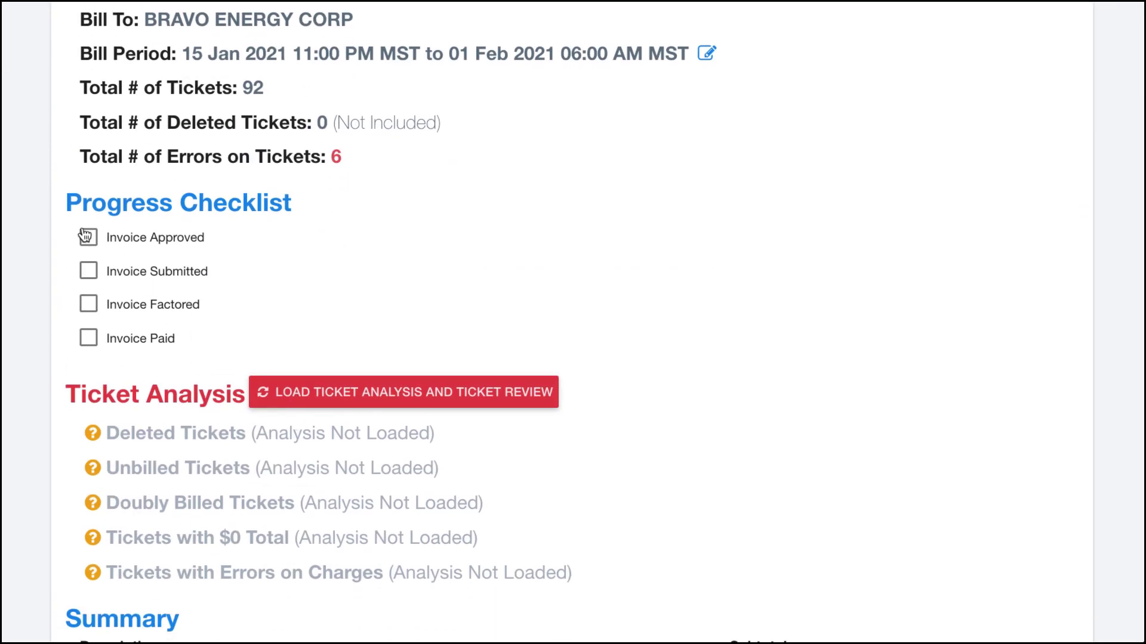
left_click(88, 238)
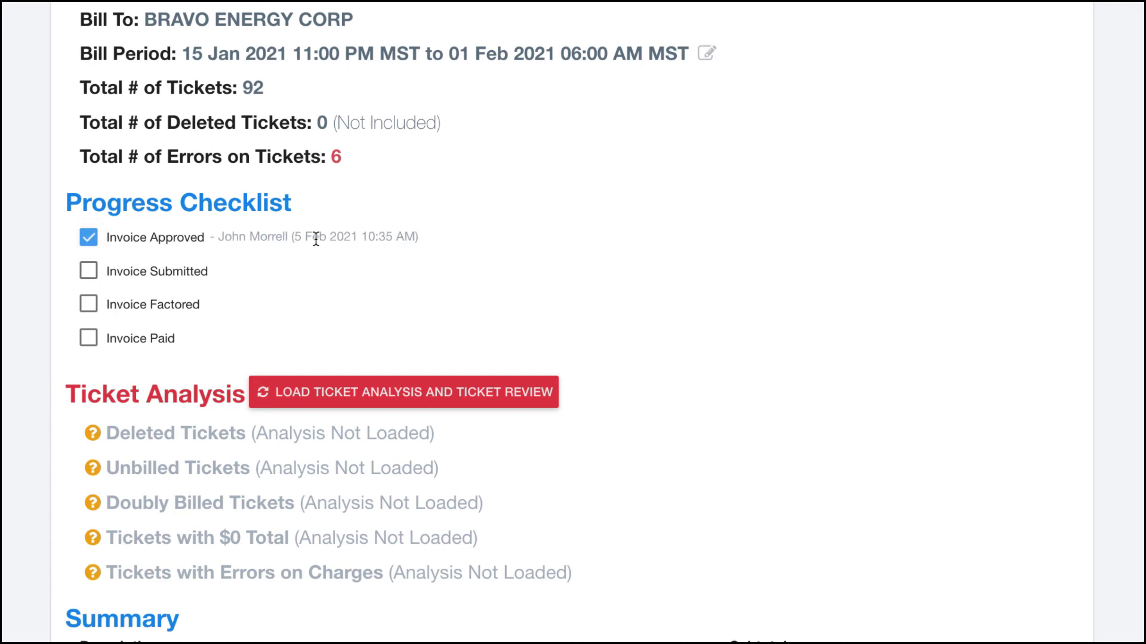
scroll(113, 241, "up", 5)
left_click(93, 115)
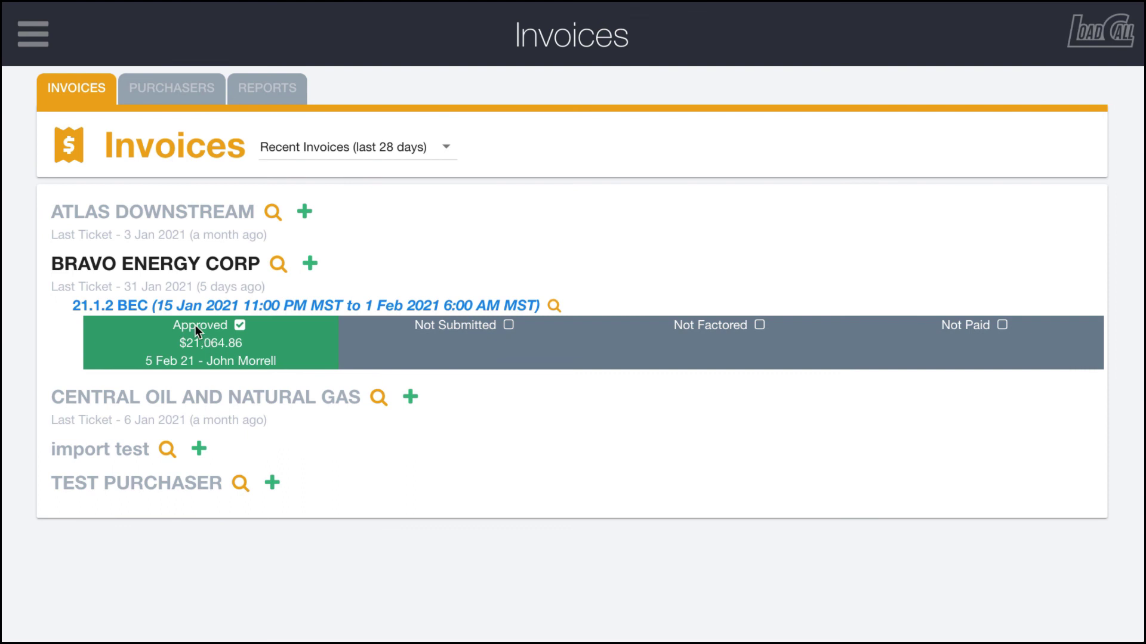
left_click(553, 306)
scroll(317, 411, "down", 5)
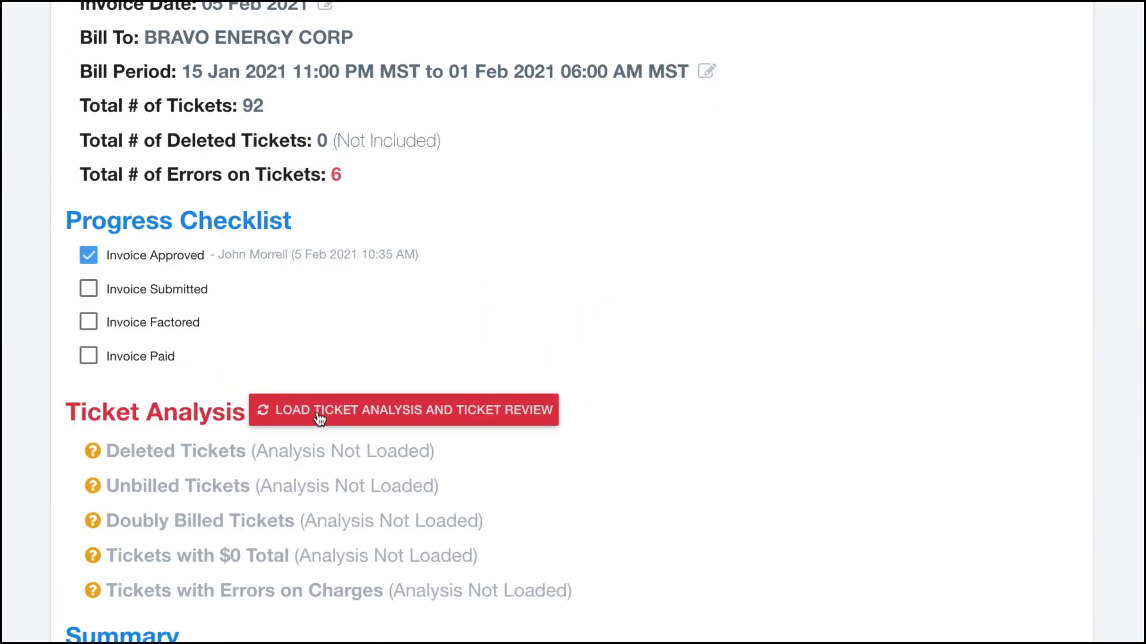
left_click(89, 255)
scroll(331, 248, "down", 4)
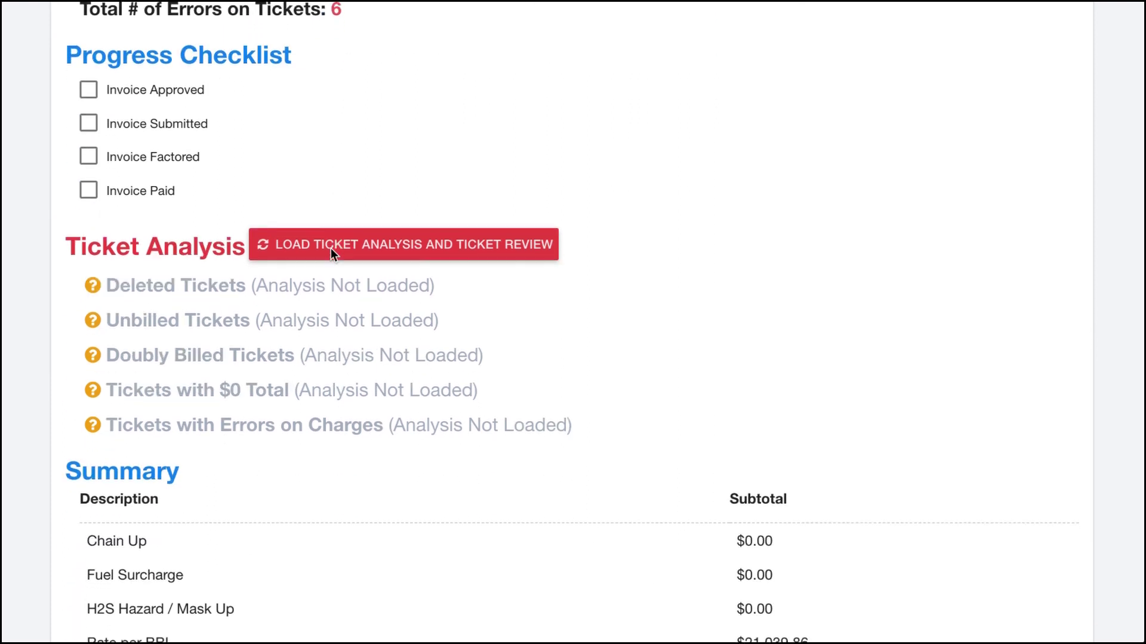
scroll(331, 248, "up", 4)
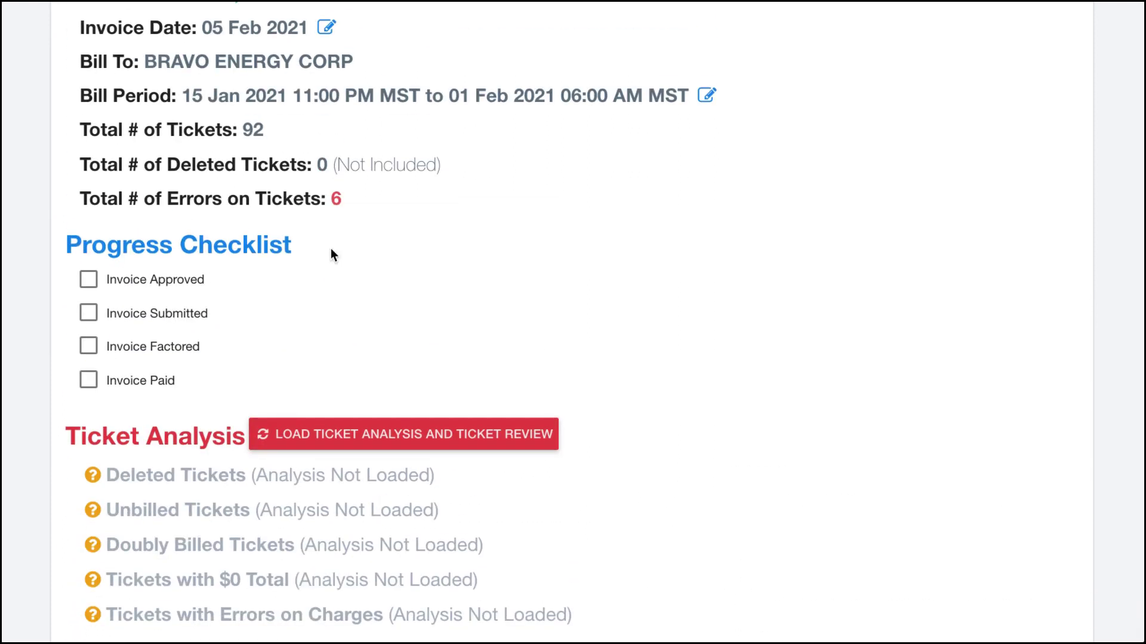
scroll(349, 203, "down", 2)
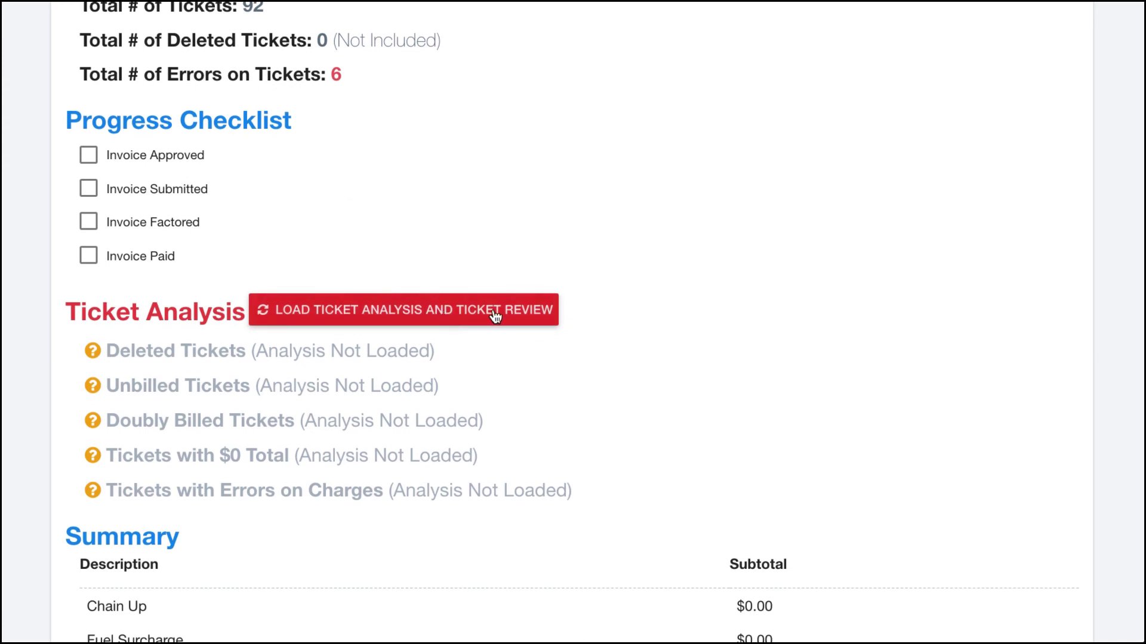
scroll(378, 389, "down", 3)
scroll(379, 391, "down", 3)
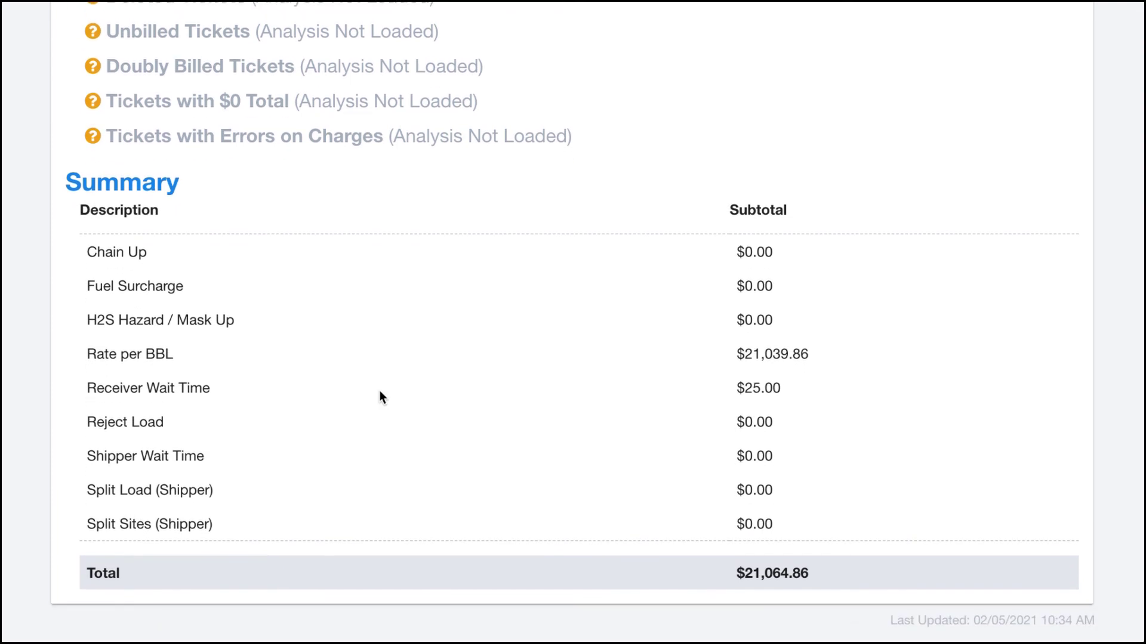
scroll(380, 392, "up", 2)
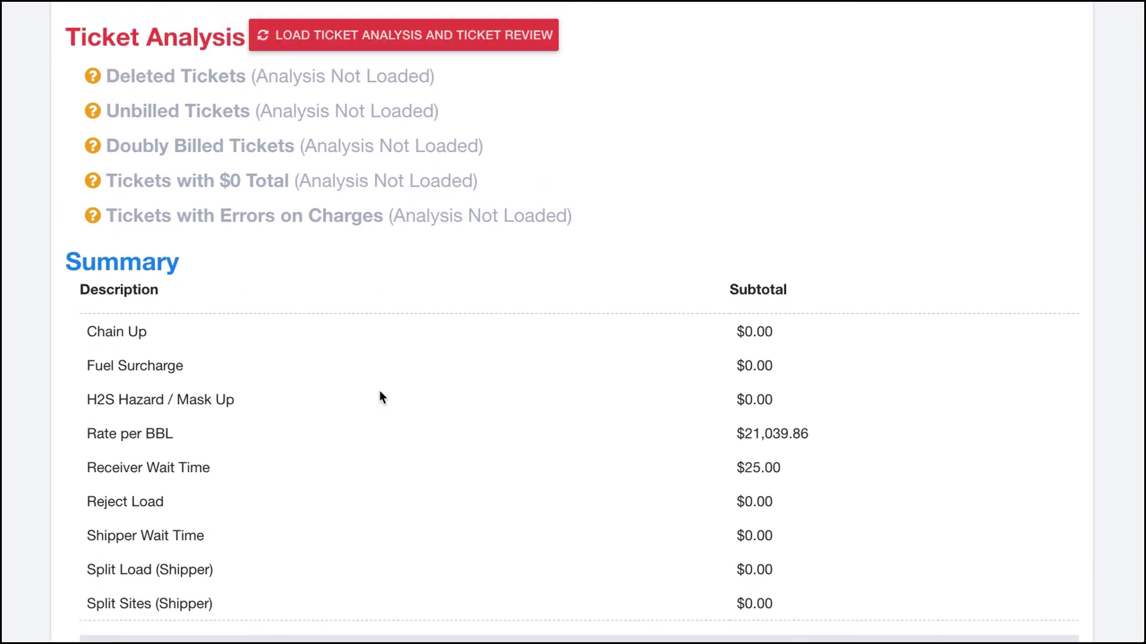
scroll(380, 392, "down", 2)
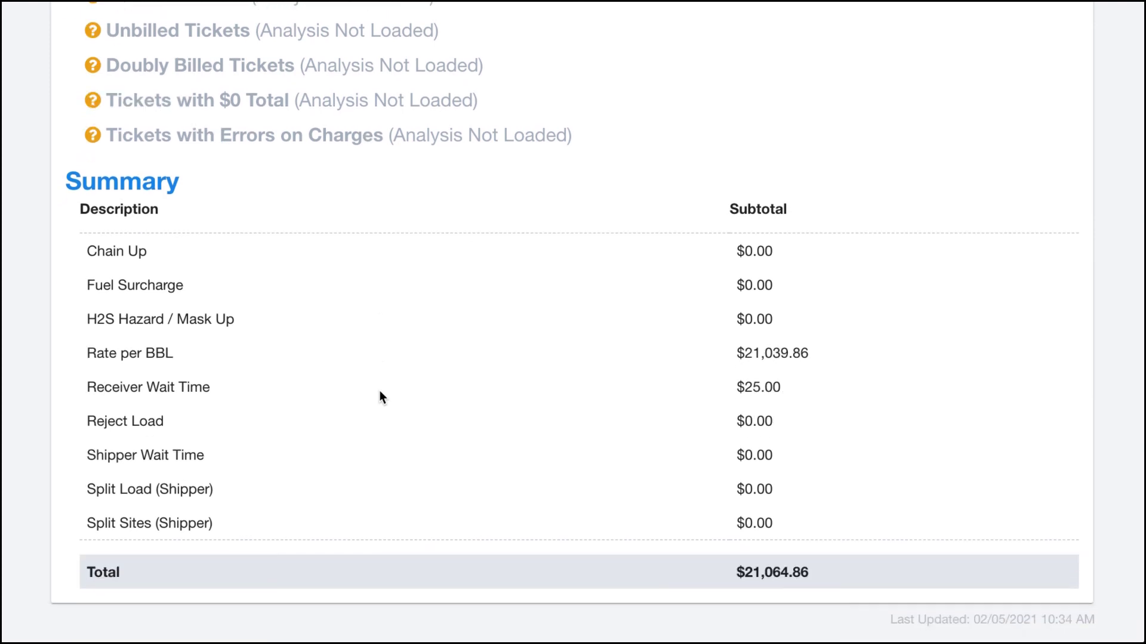
scroll(380, 392, "up", 15)
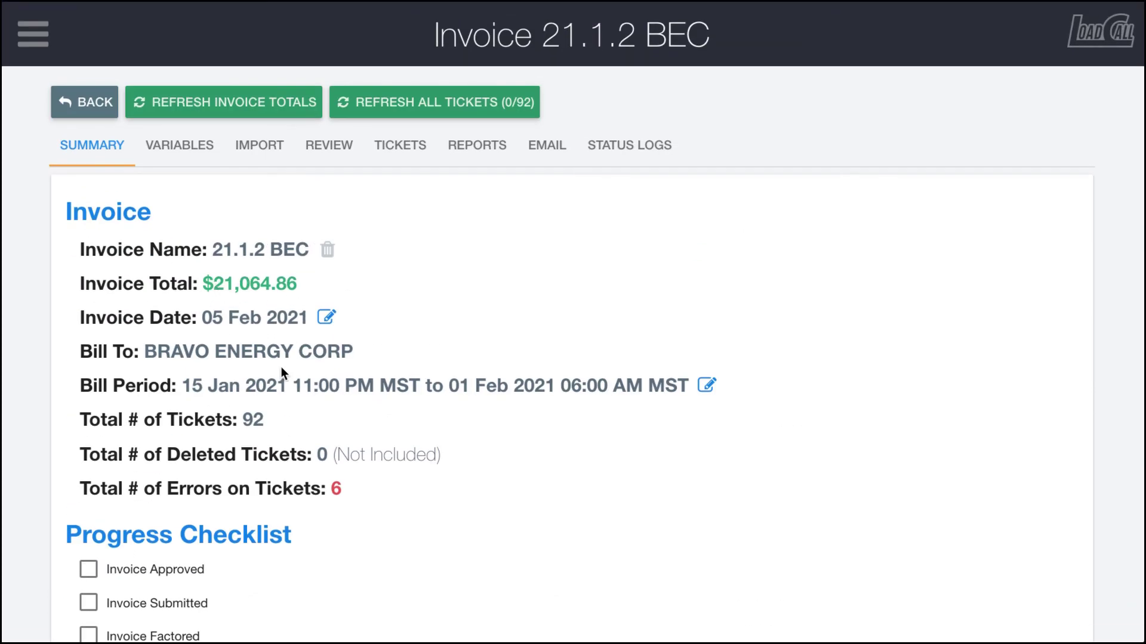
scroll(281, 372, "down", 10)
scroll(282, 371, "down", 3)
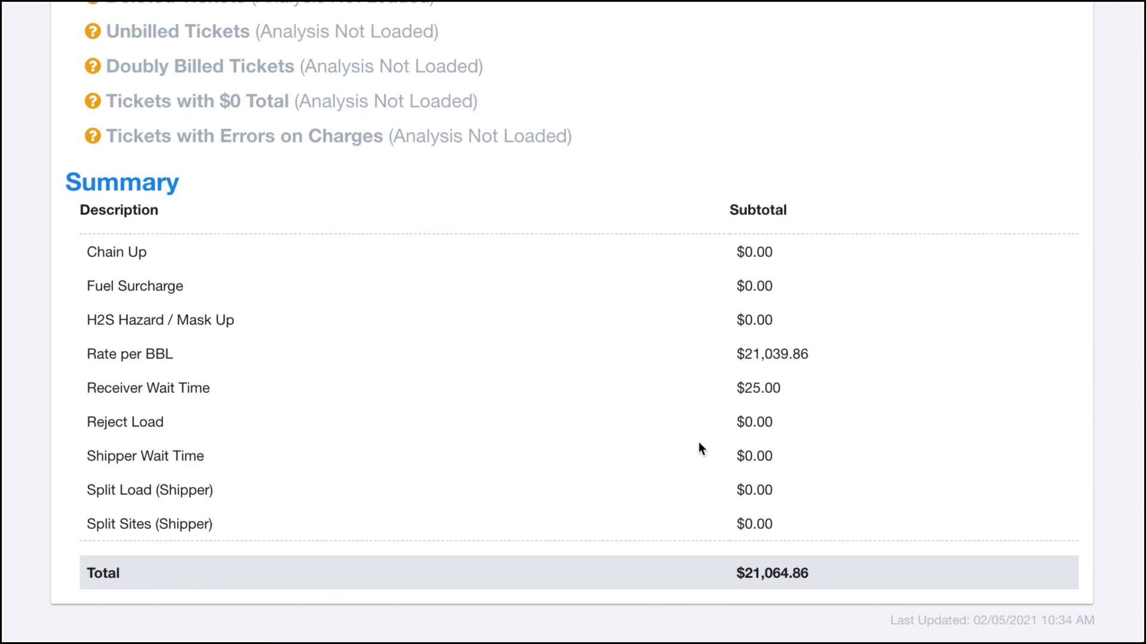
scroll(678, 449, "up", 12)
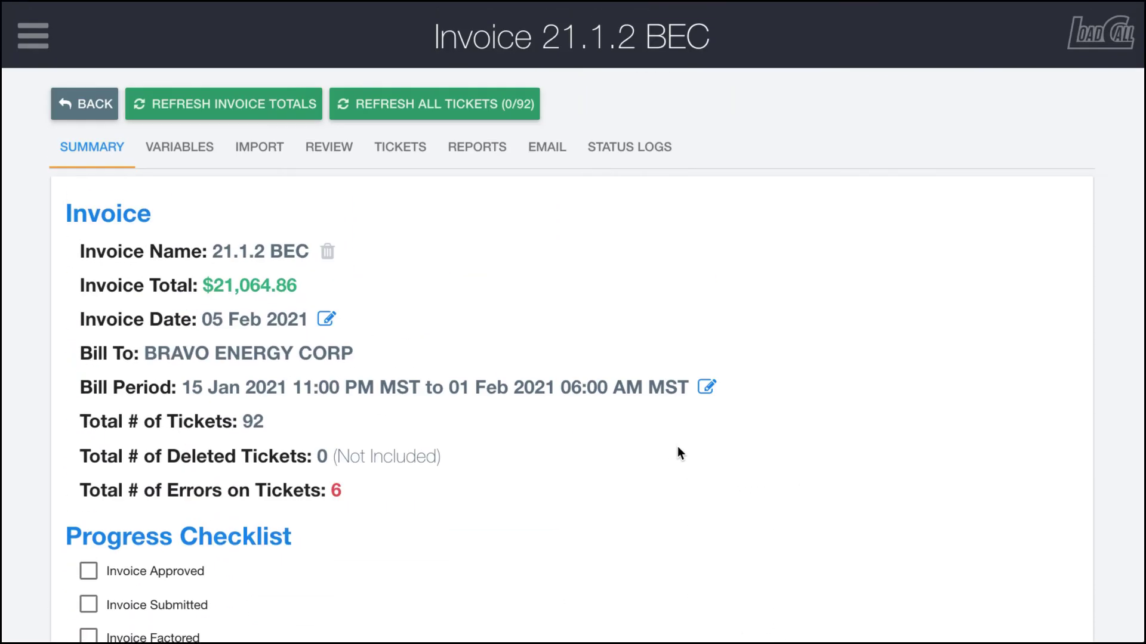